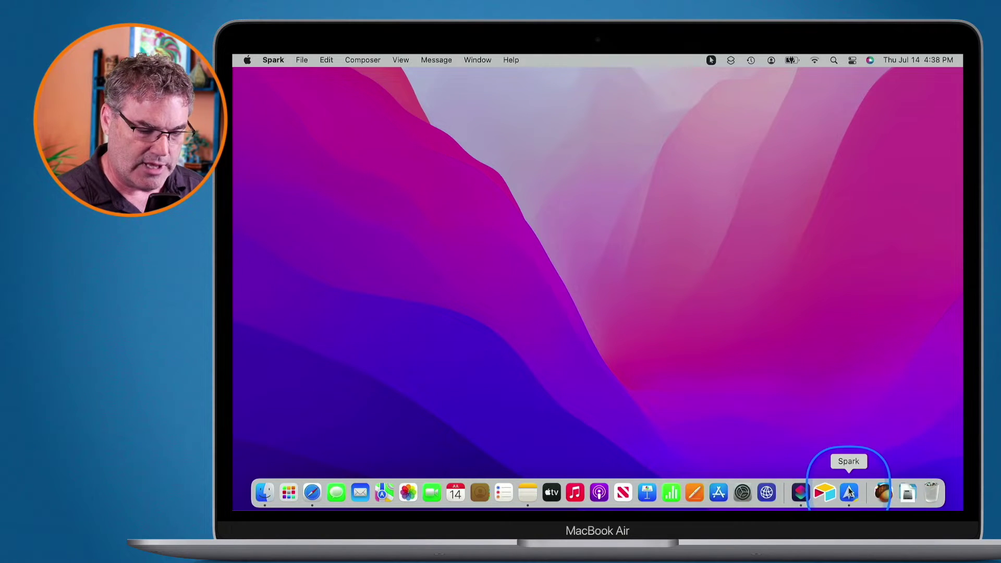
Bring up Spark and go to the Accounts section of its Preferences.
left_click(849, 493)
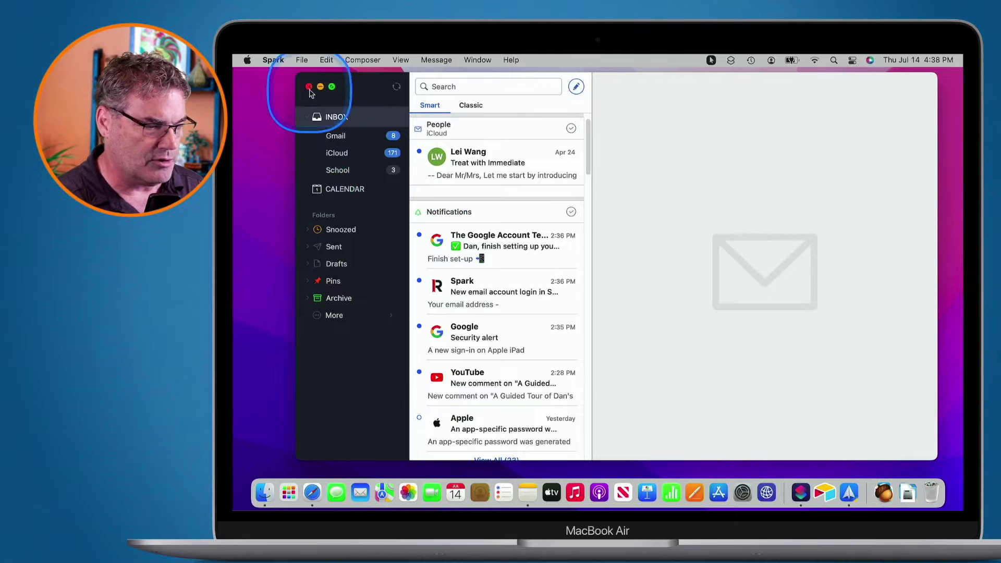
left_click(273, 59)
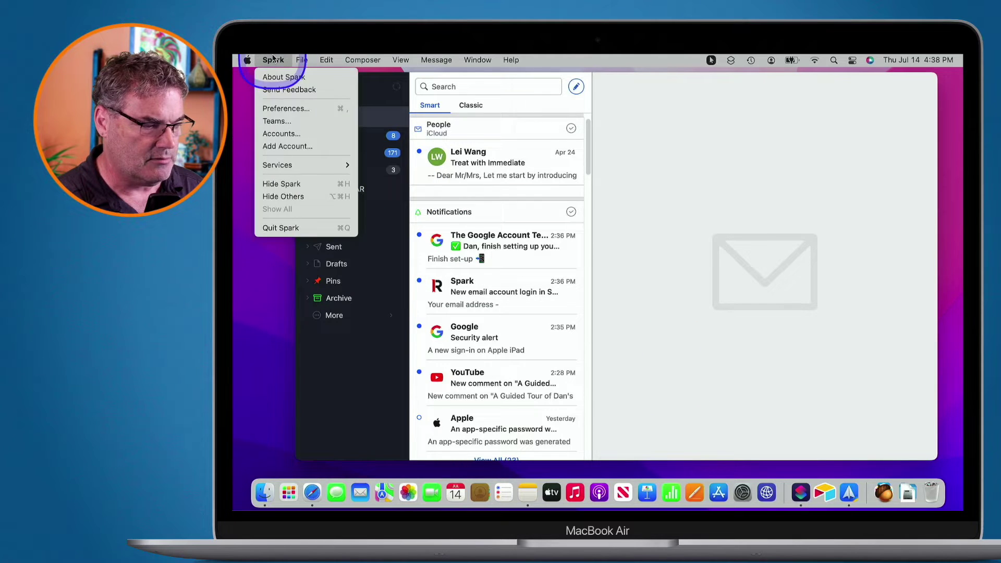
left_click(271, 107)
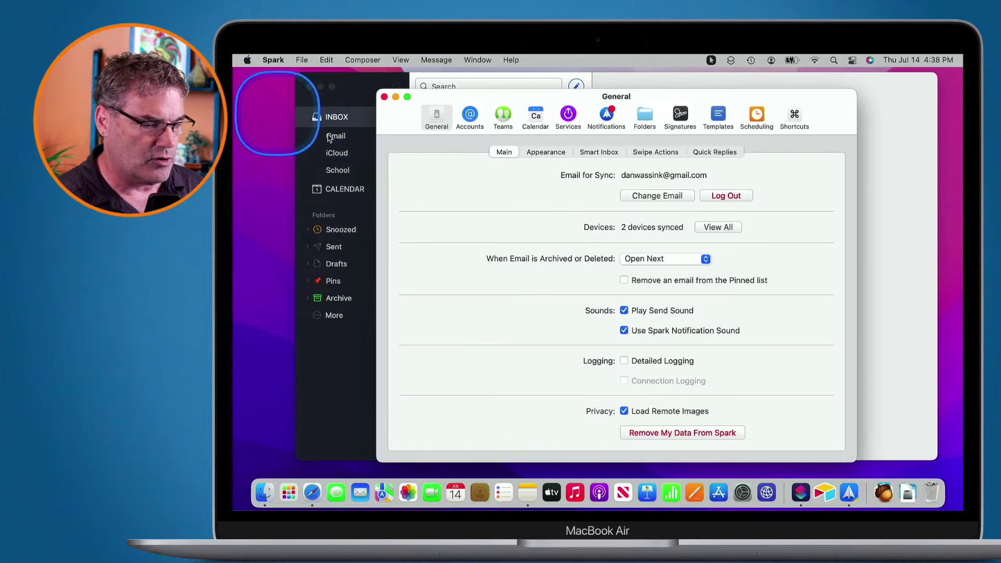
left_click(470, 119)
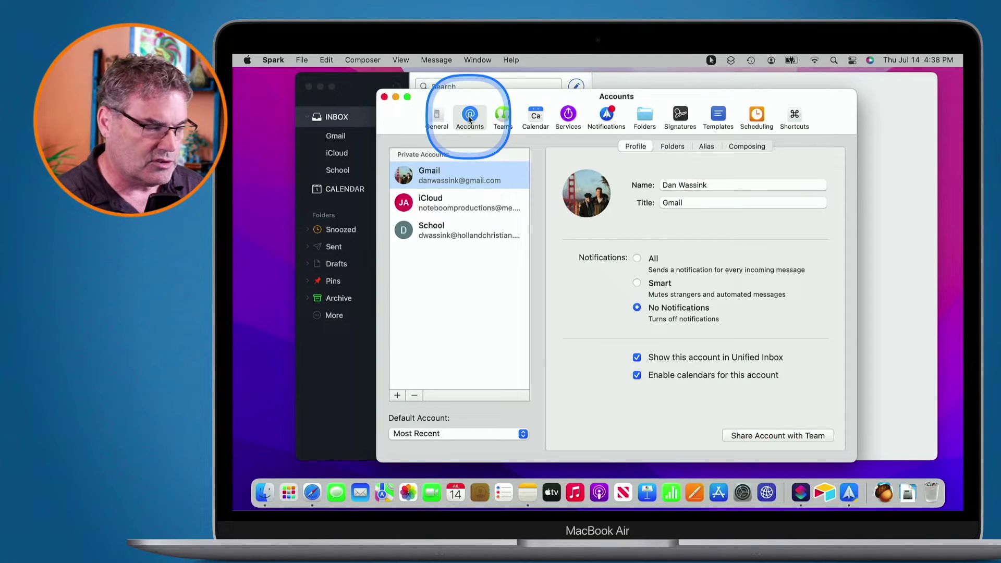
Start a new Private Email Account with iCloud as the provider.
left_click(397, 396)
left_click(441, 328)
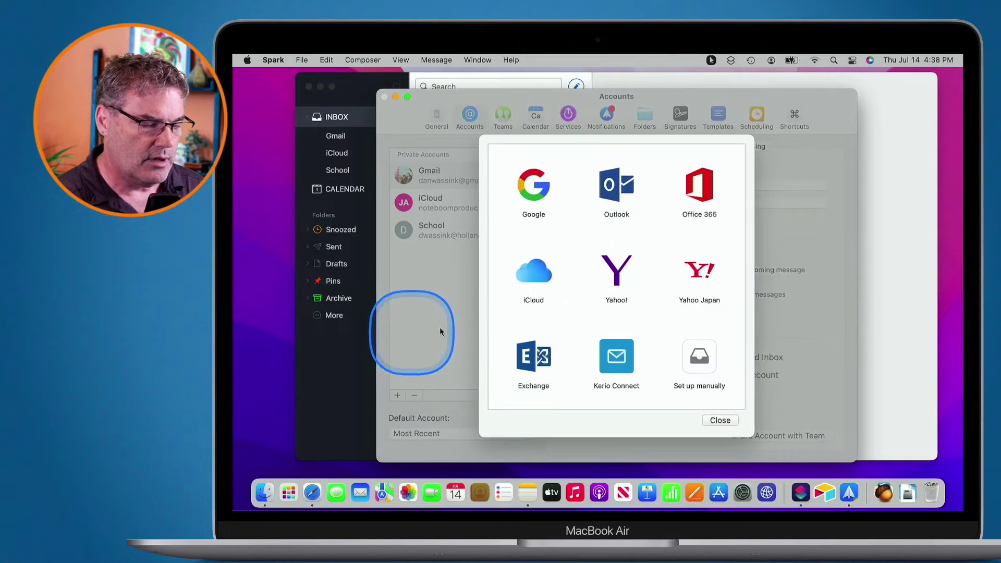
left_click(531, 286)
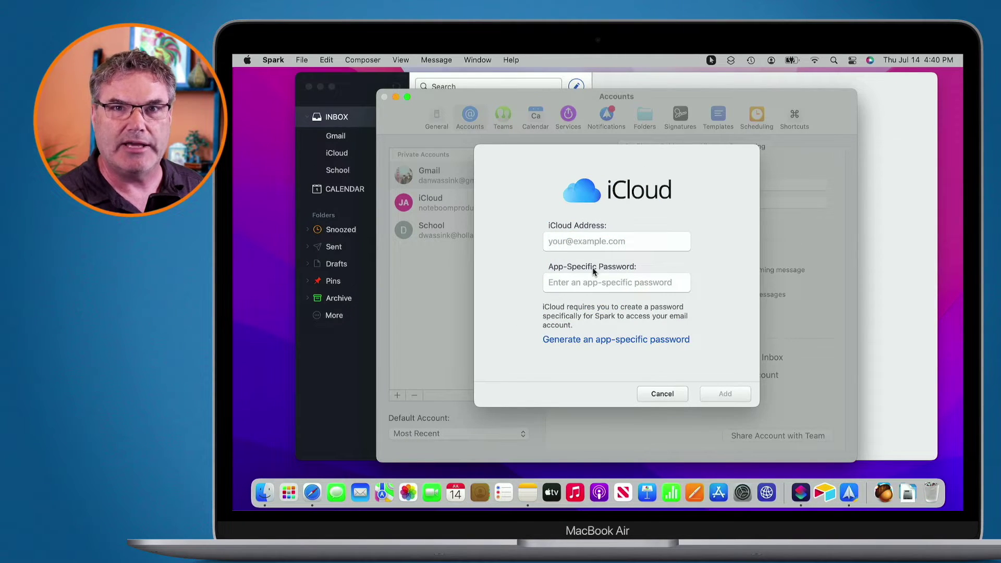
Follow Spark's Generate link to appleid.apple.com and sign in to the Apple ID.
left_click(613, 341)
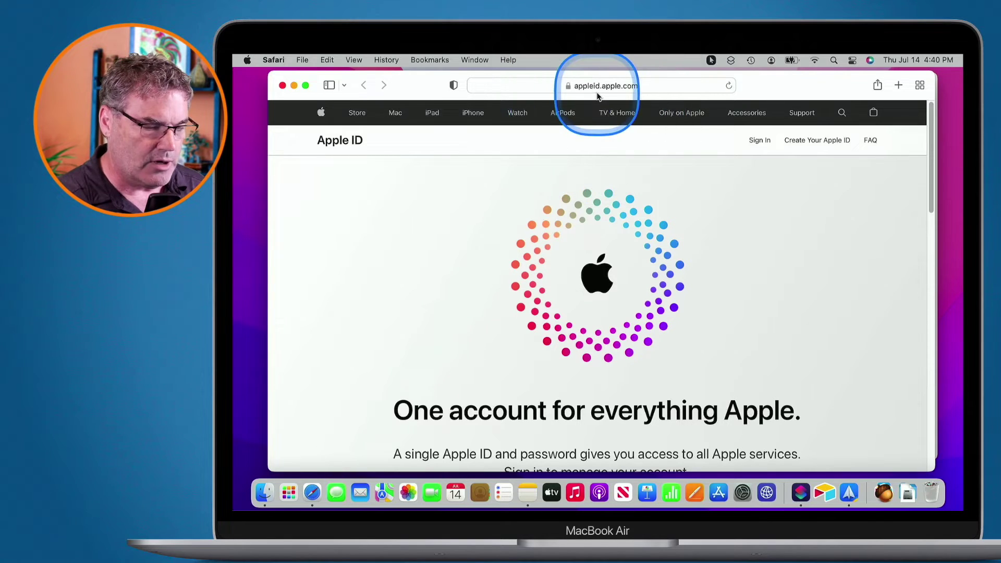
left_click(760, 145)
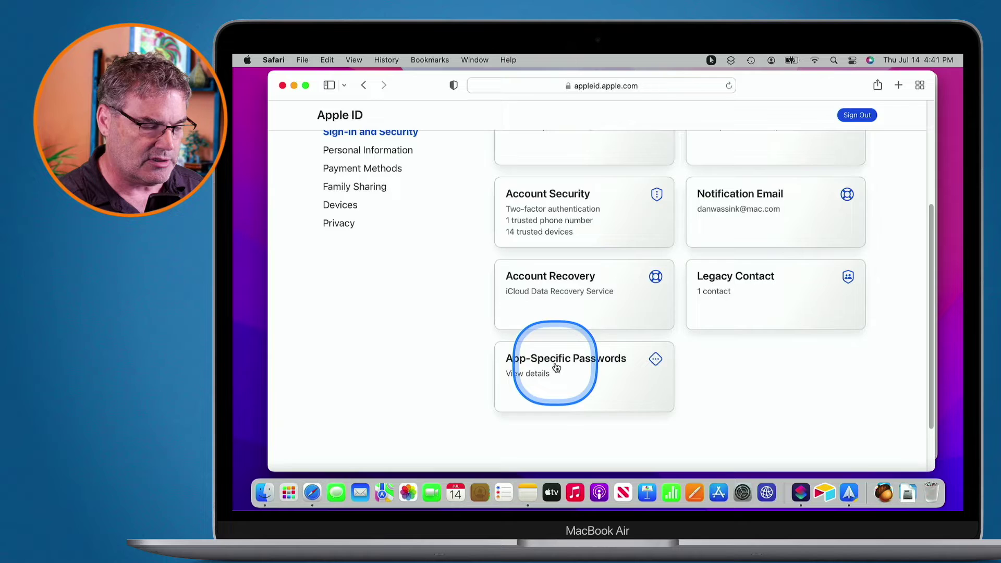
Create an app-specific password labelled 'Spark Mail Demo', confirming with the saved Apple ID password.
left_click(556, 367)
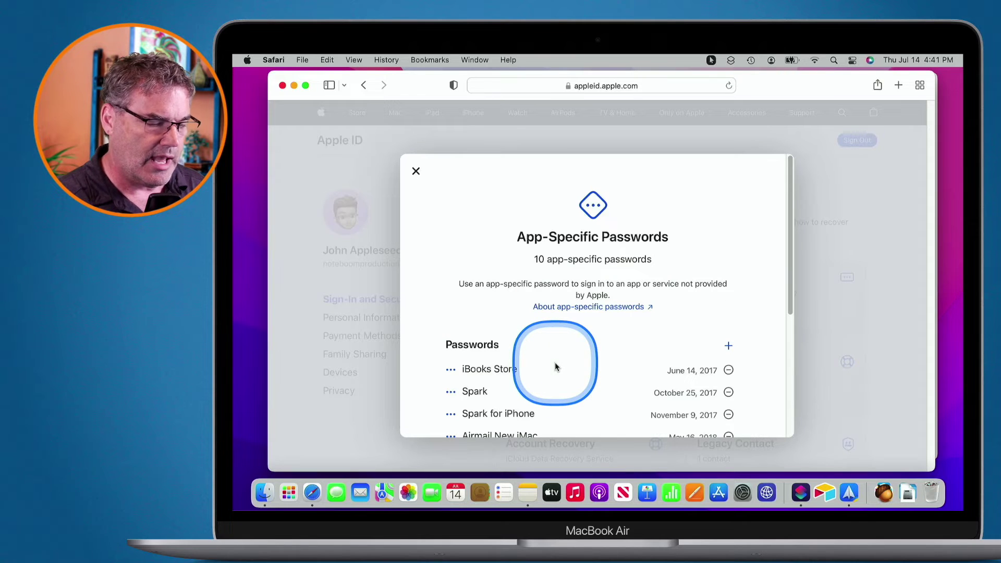
scroll(556, 366, "down", 10)
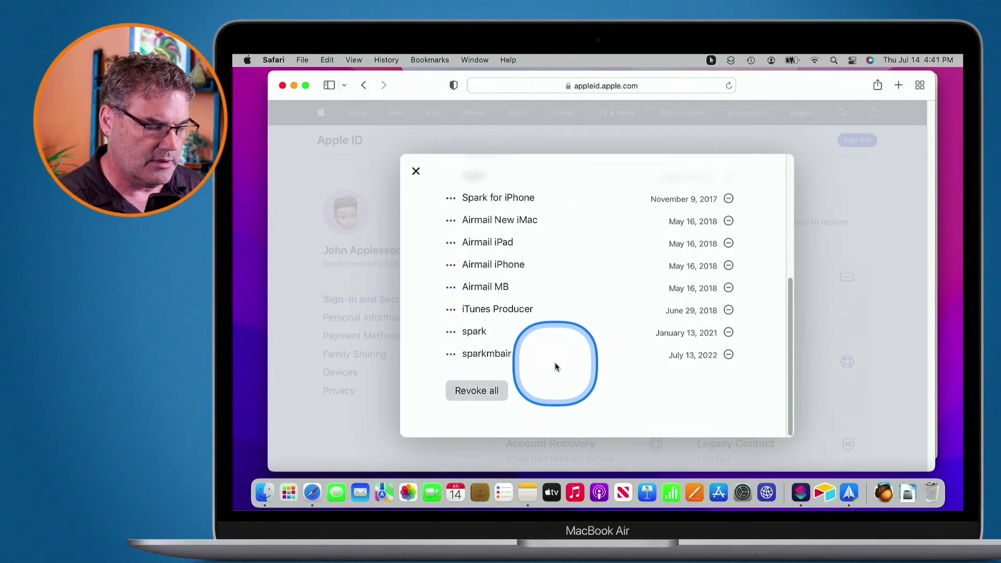
scroll(548, 335, "up", 10)
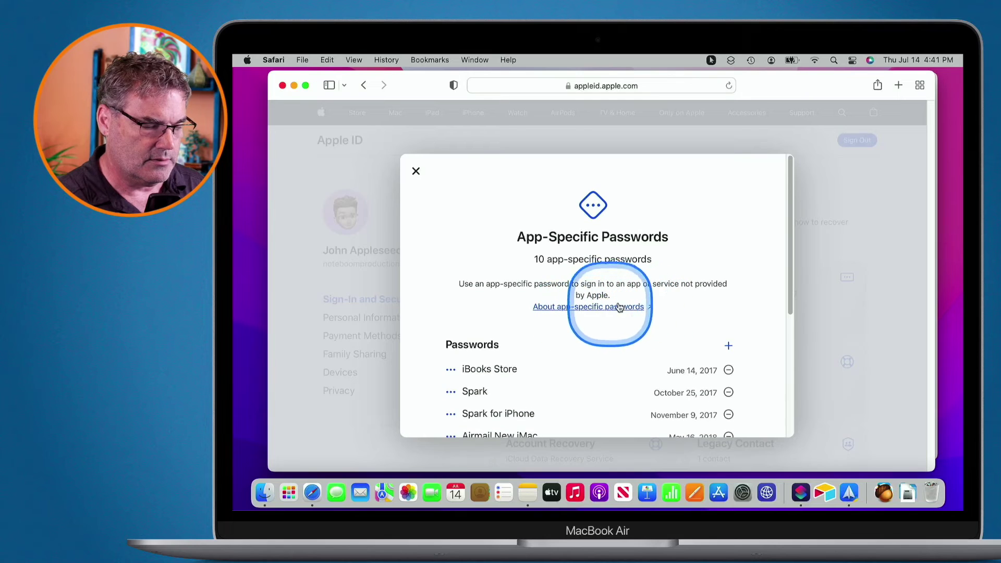
left_click(726, 354)
left_click(571, 310)
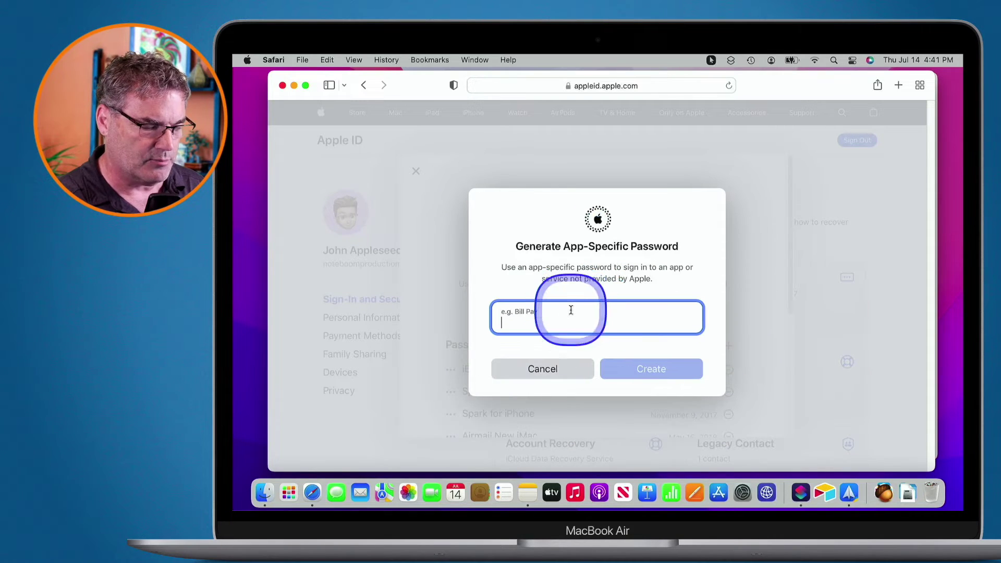
type("Spark")
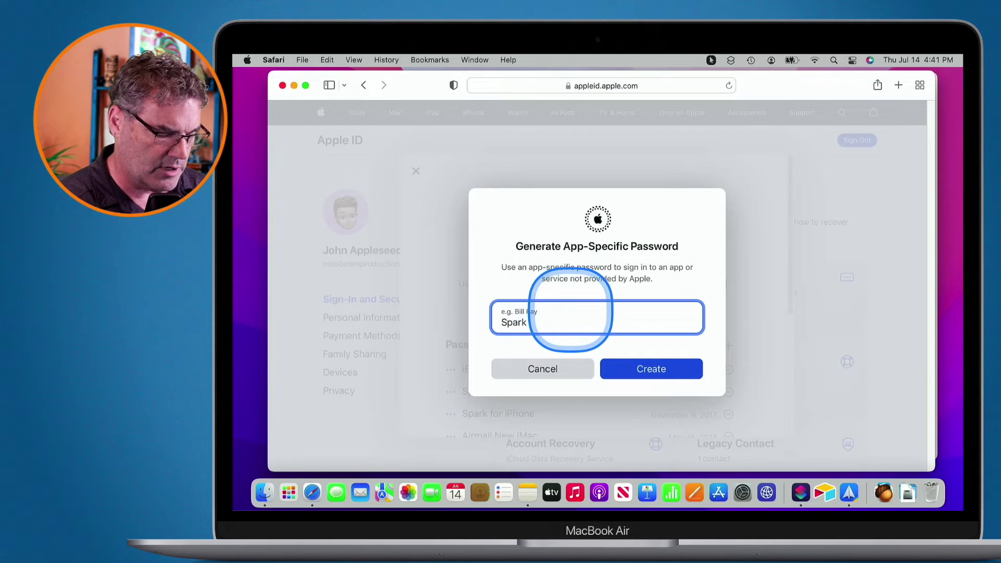
type(" Mail ")
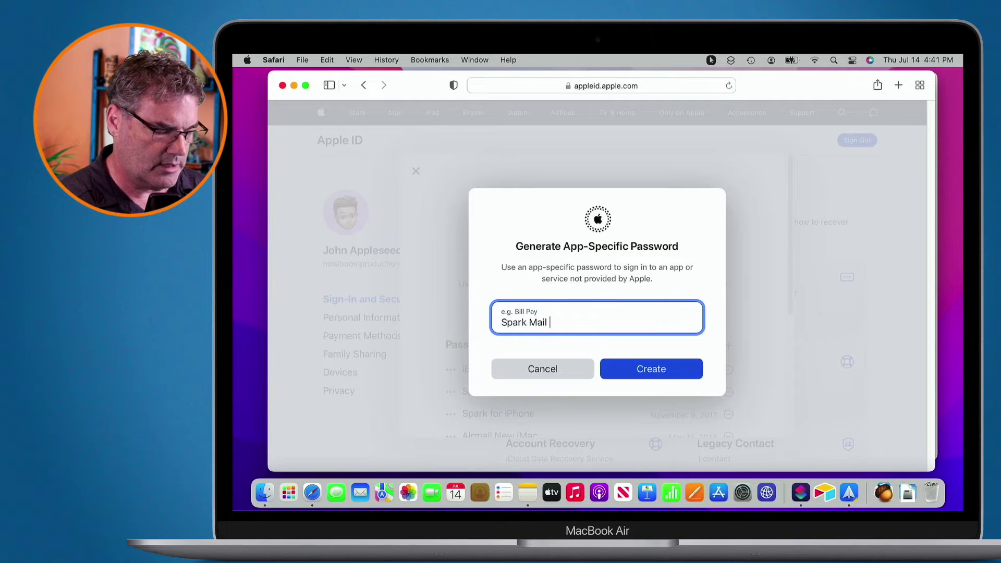
type("Demo")
left_click(646, 370)
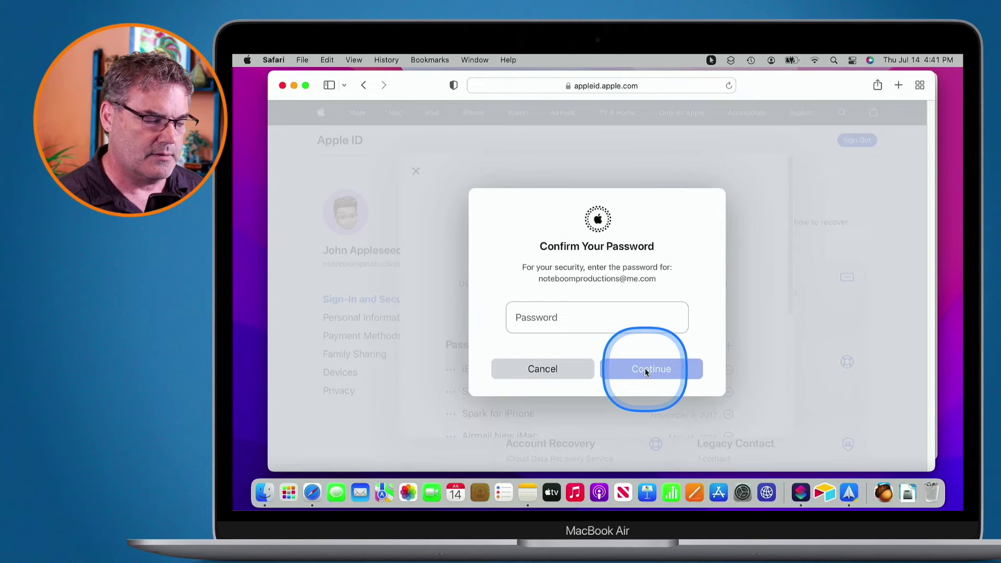
left_click(588, 318)
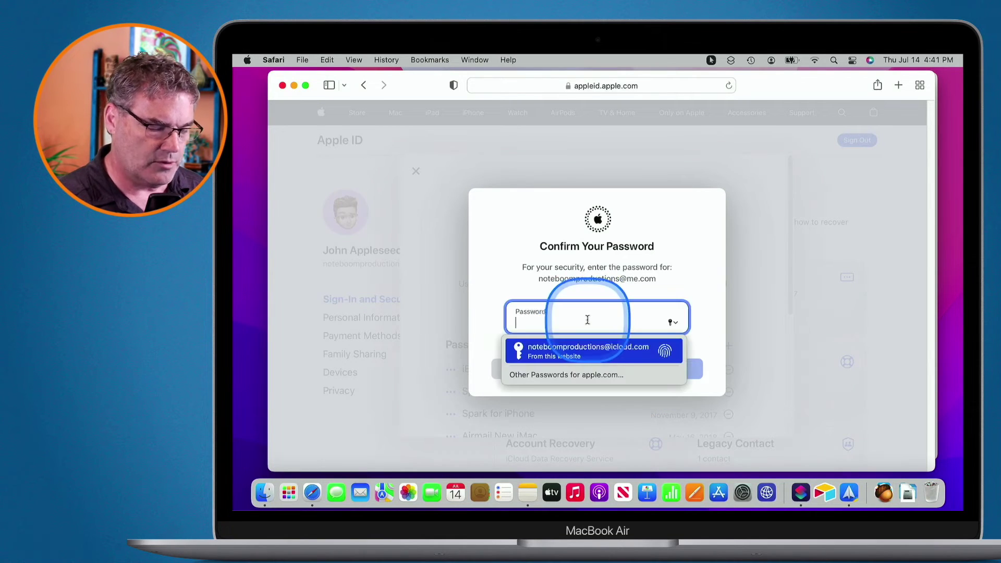
key("Return")
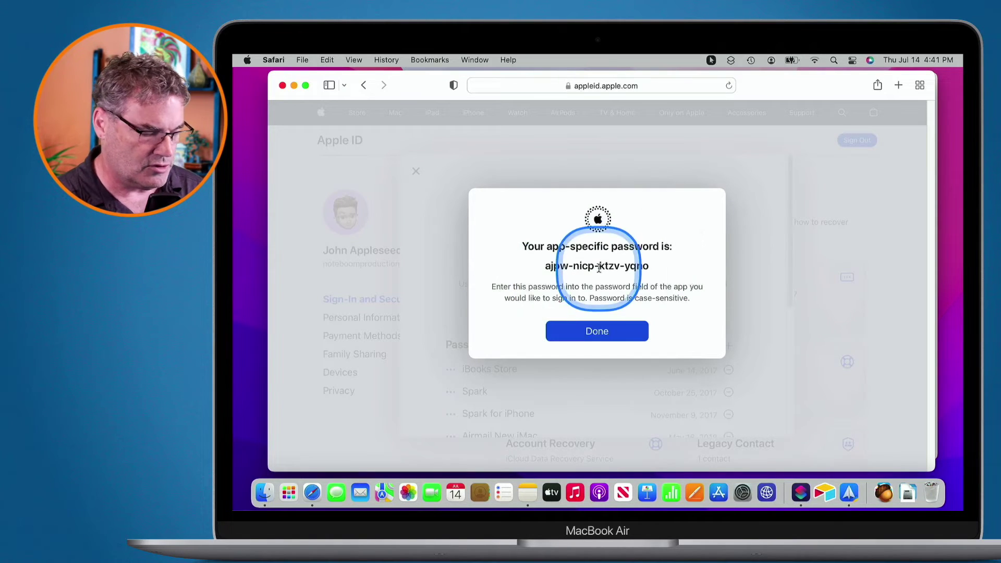
Check Spark's iCloud sign-in form, then dismiss the generated password dialog in Safari.
key("super+Tab")
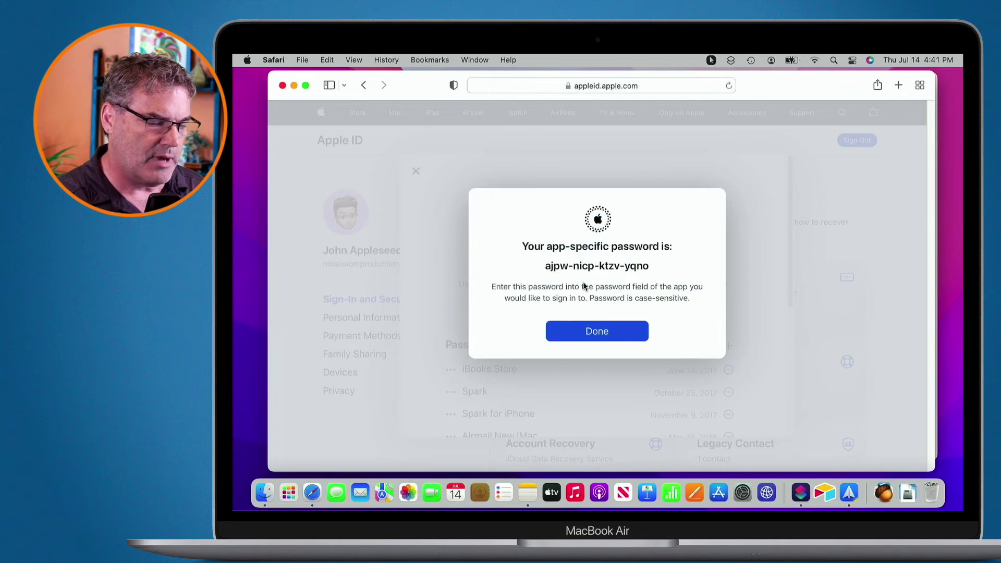
left_click(595, 331)
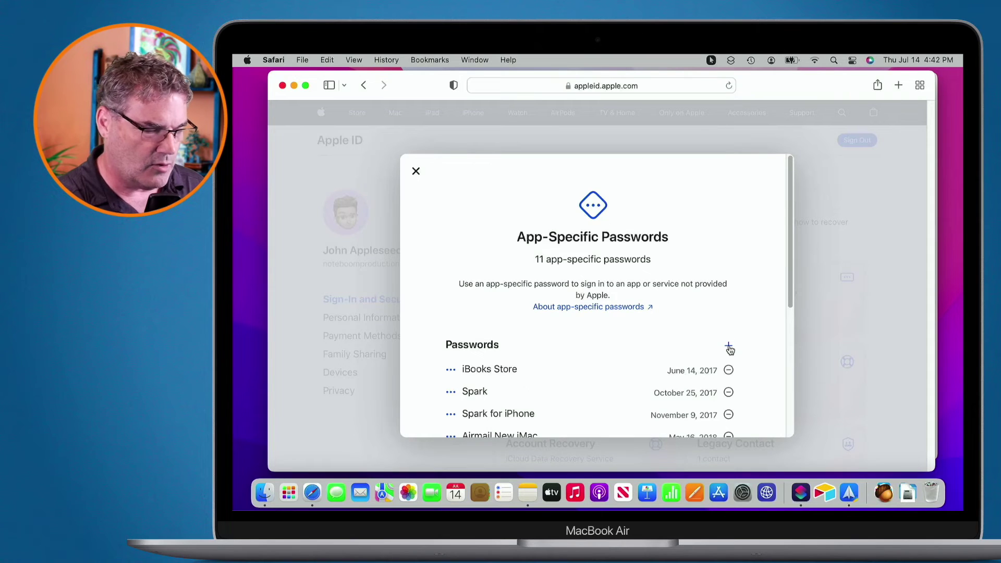
Revoke the 'Spark Mail Demo' entry from the app-specific passwords list.
scroll(729, 348, "down", 5)
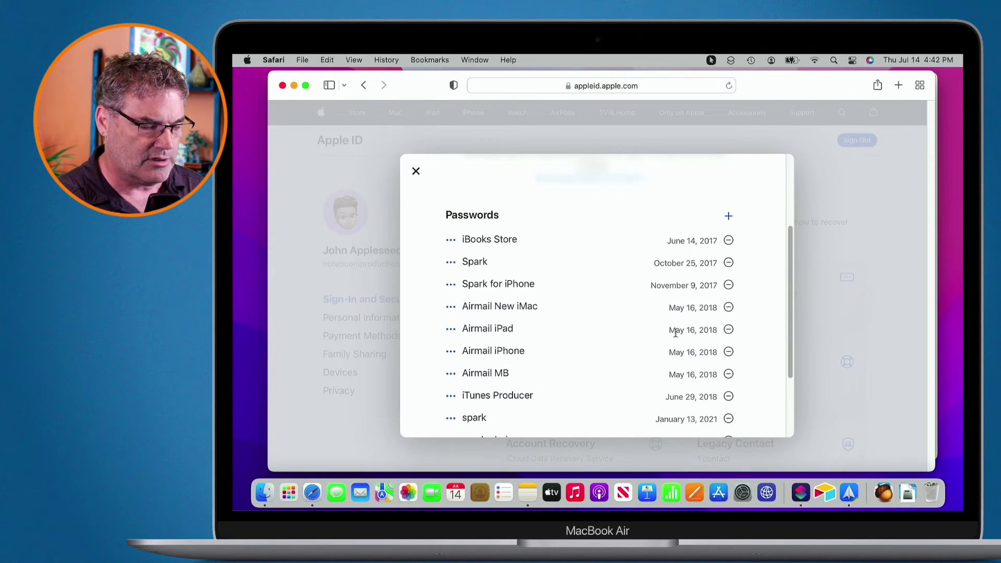
left_click(477, 328)
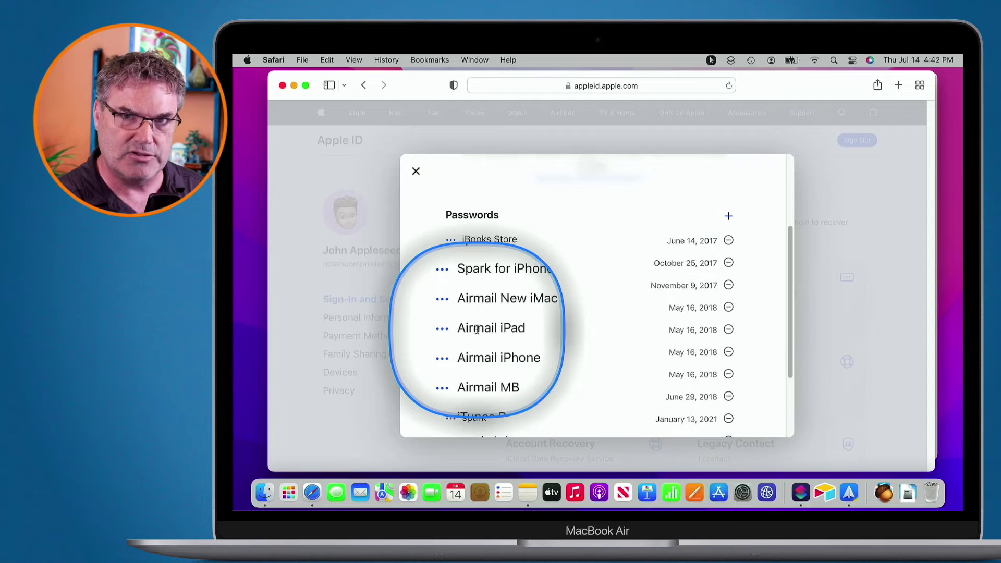
scroll(477, 328, "down", 4)
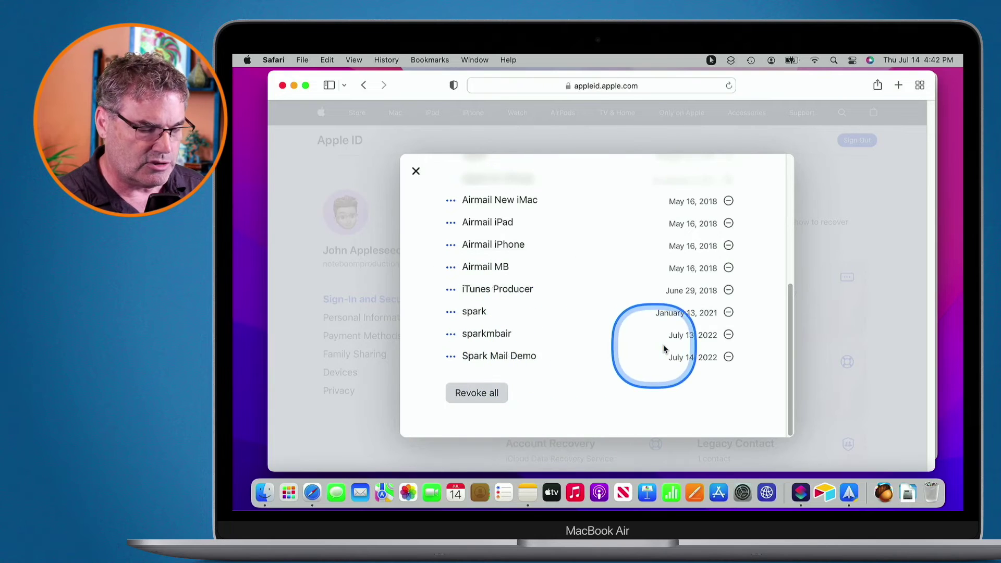
left_click(728, 359)
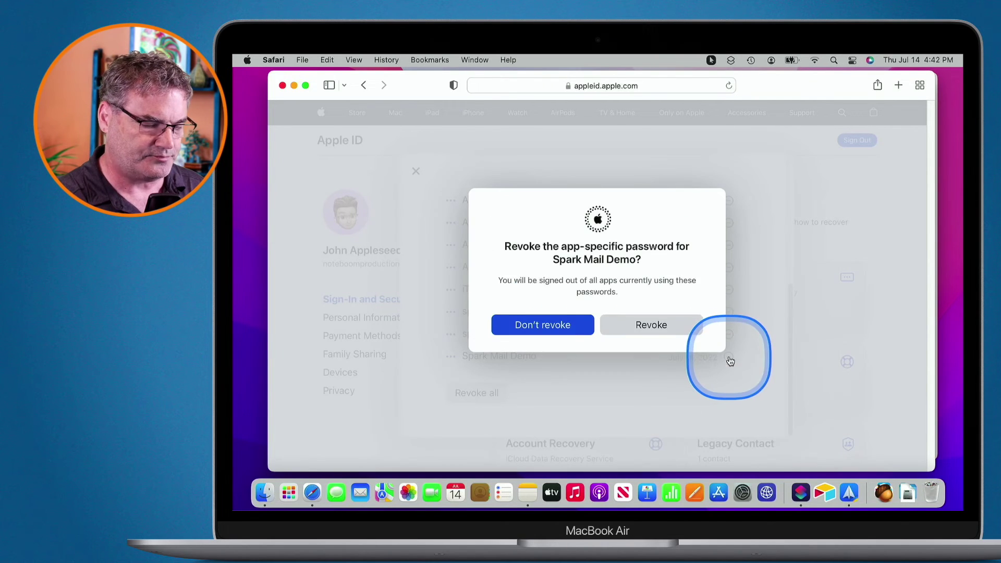
left_click(641, 327)
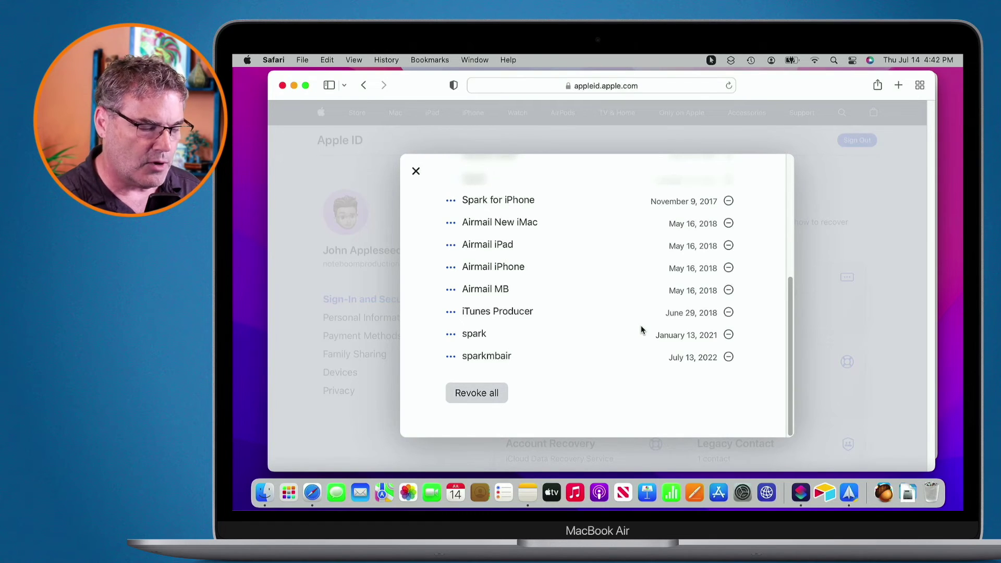
left_click(567, 330)
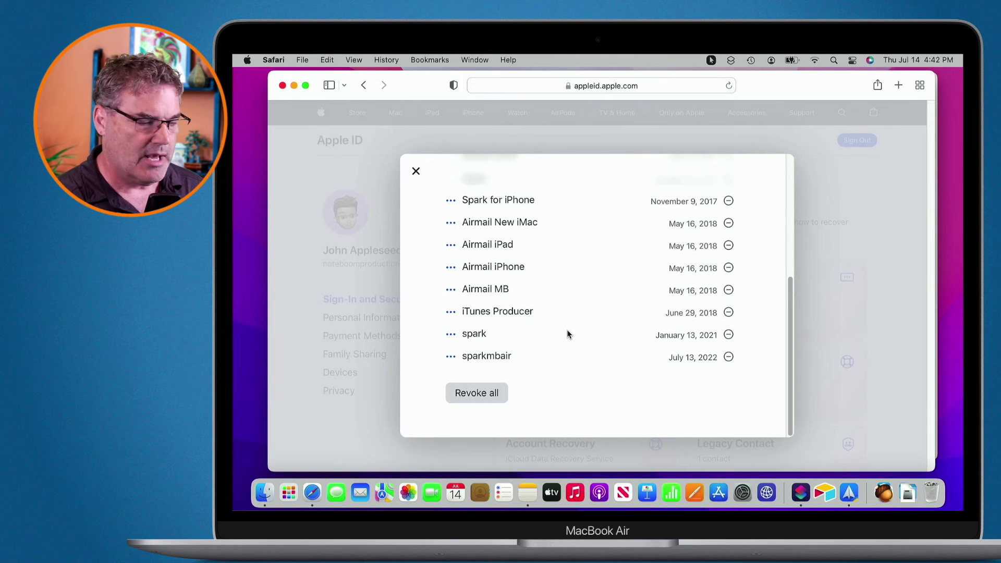
Close the App-Specific Passwords dialog and scroll down the Sign-In and Security page.
left_click(415, 171)
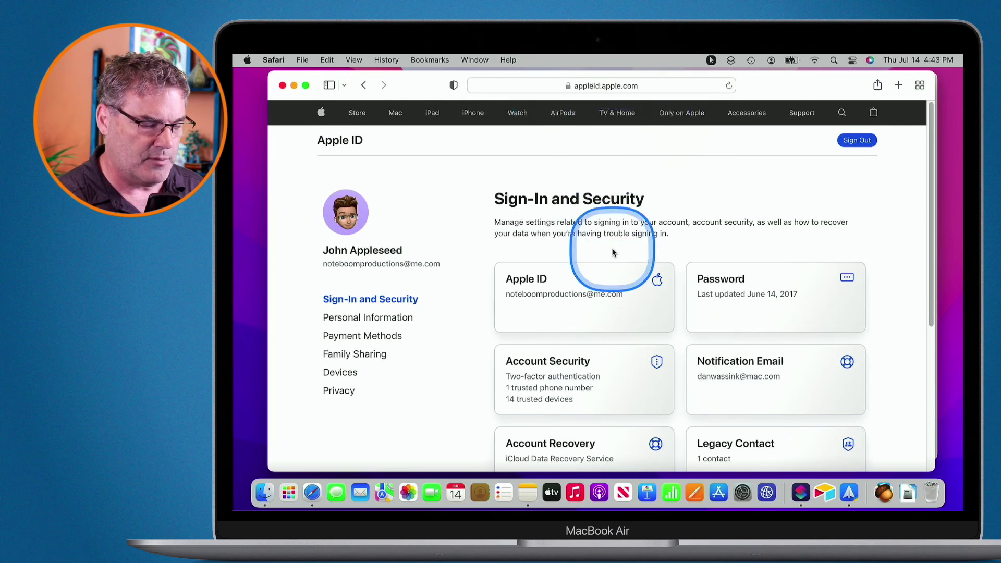
scroll(612, 250, "down", 5)
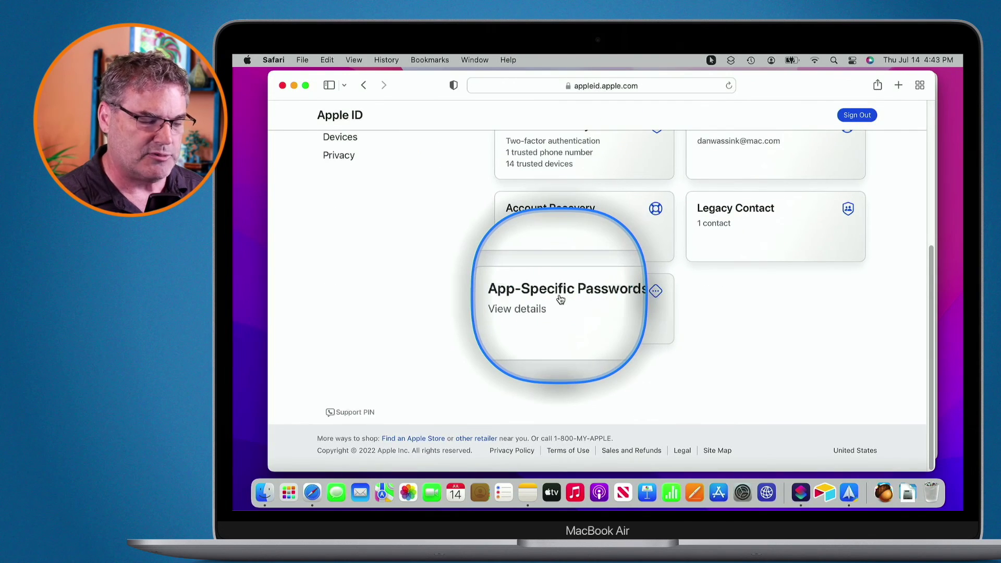